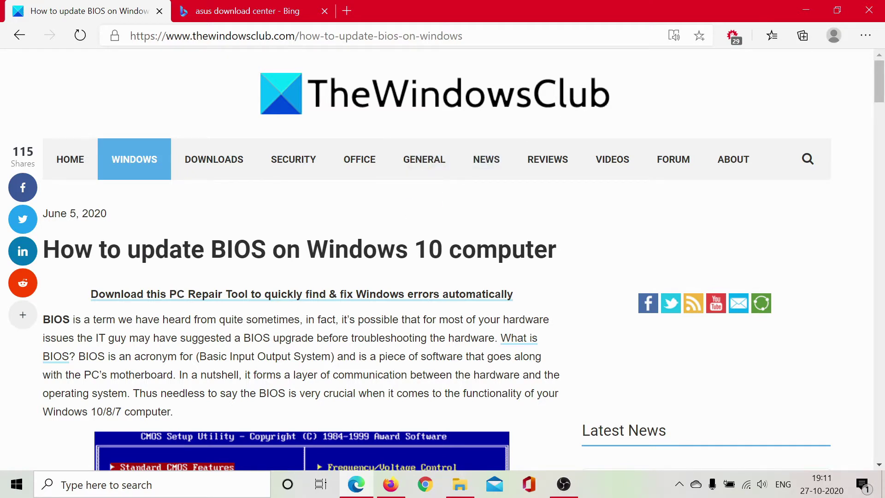
{"action": "scroll", "coordinate": [396, 259], "scroll_direction": "down", "scroll_amount": 15}
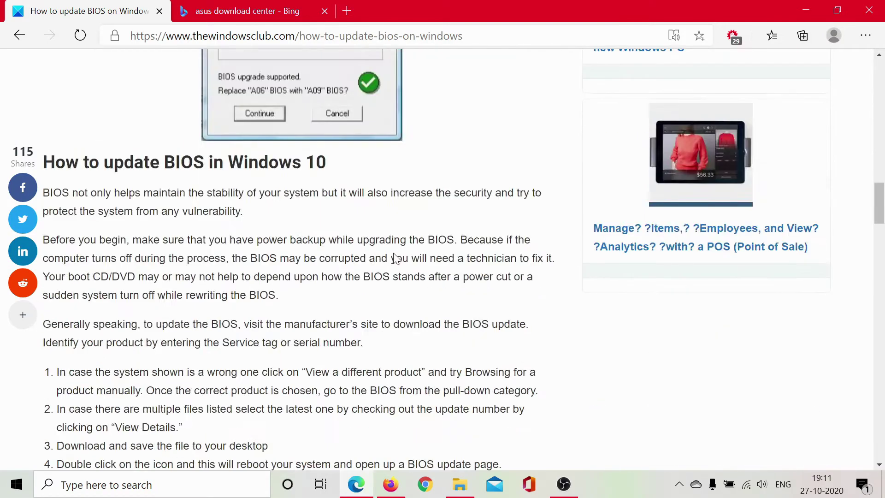
{"action": "scroll", "coordinate": [395, 258], "scroll_direction": "down", "scroll_amount": 7}
{"action": "scroll", "coordinate": [396, 259], "scroll_direction": "down", "scroll_amount": 20}
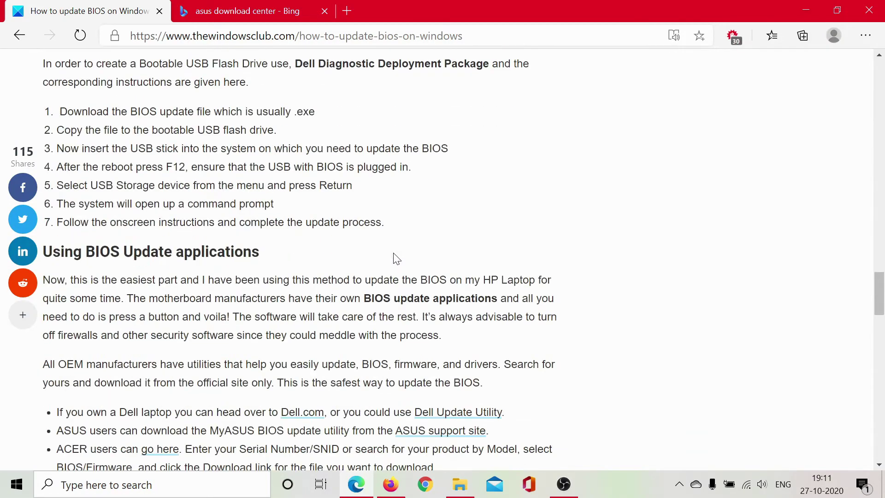
{"action": "scroll", "coordinate": [394, 257], "scroll_direction": "down", "scroll_amount": 7}
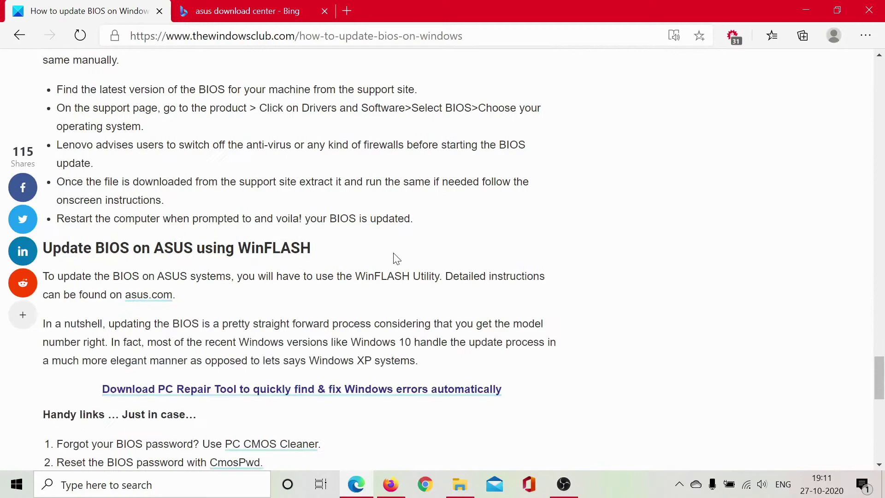
{"action": "scroll", "coordinate": [394, 257], "scroll_direction": "up", "scroll_amount": 20}
{"action": "scroll", "coordinate": [394, 254], "scroll_direction": "up", "scroll_amount": 15}
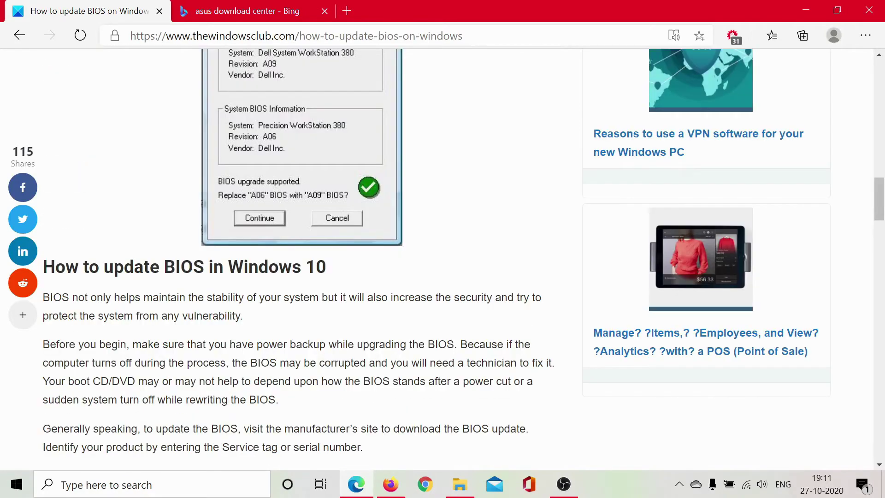
{"action": "scroll", "coordinate": [392, 251], "scroll_direction": "up", "scroll_amount": 5}
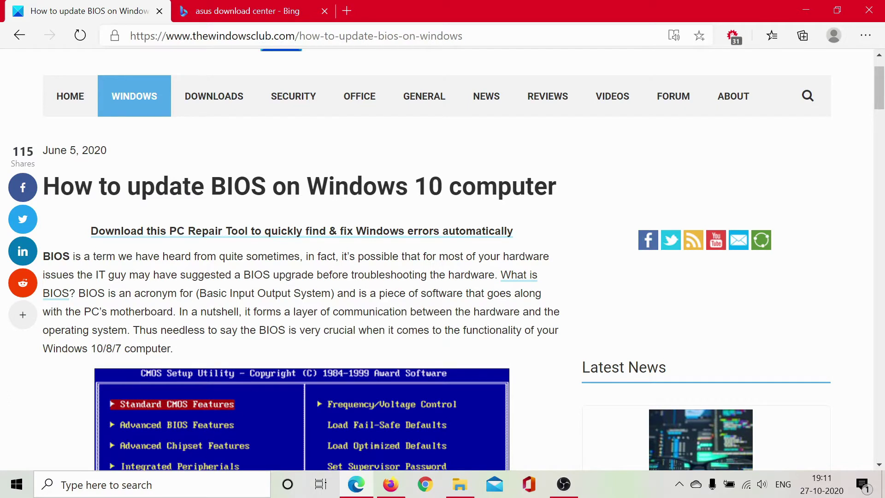
Search Windows for 'myasus' and launch the MyASUS app from the results
{"action": "left_click", "coordinate": [154, 486]}
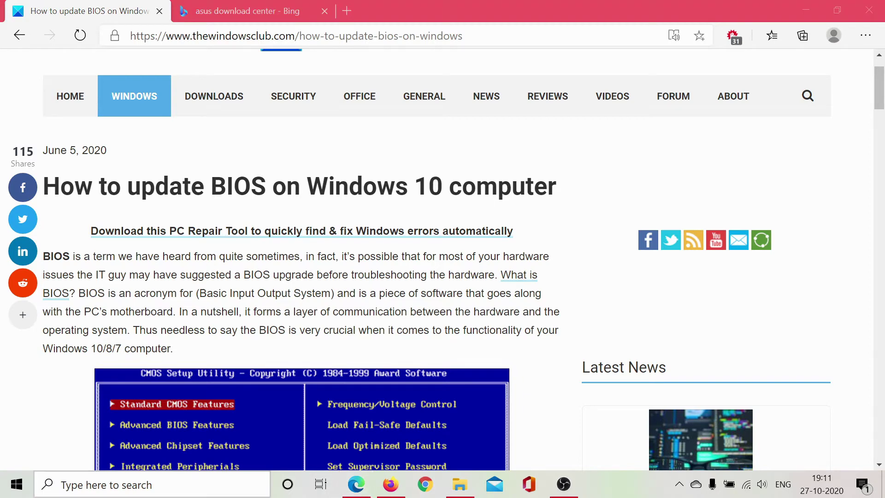
{"action": "type", "text": "myasus"}
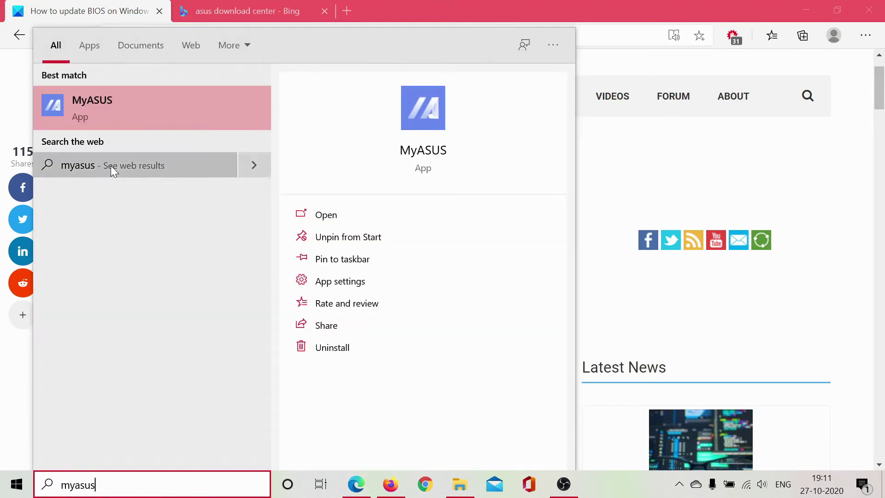
{"action": "left_click", "coordinate": [106, 113]}
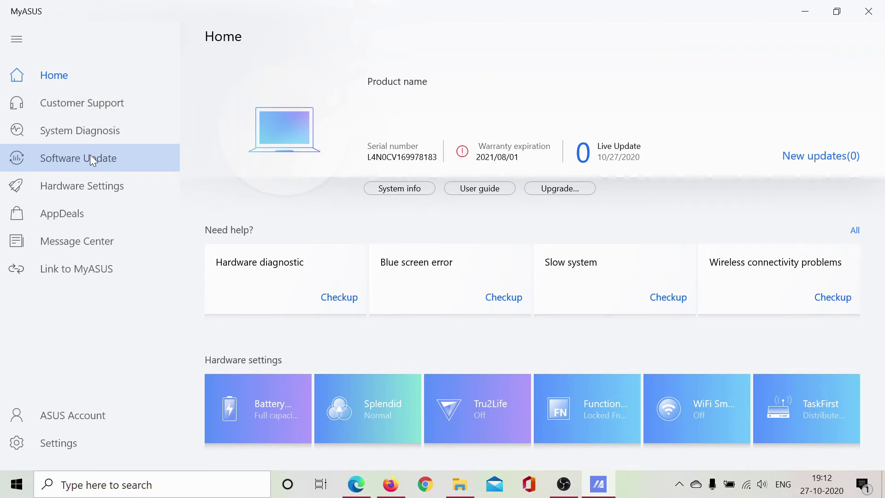
View the MyASUS BIOS & FIRMWARE update list (BIOS 302, 300, 203), then return to Edge
{"action": "left_click", "coordinate": [91, 156]}
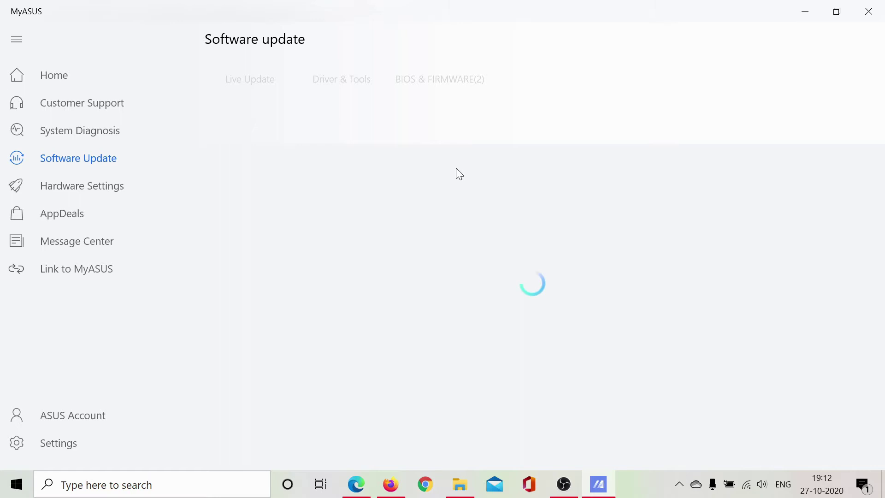
{"action": "left_click", "coordinate": [455, 82]}
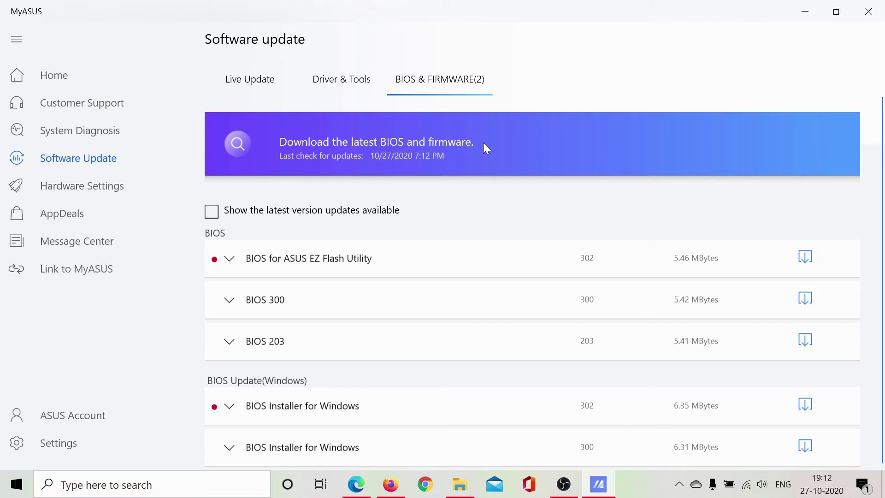
{"action": "scroll", "coordinate": [805, 403], "scroll_direction": "down", "scroll_amount": 1}
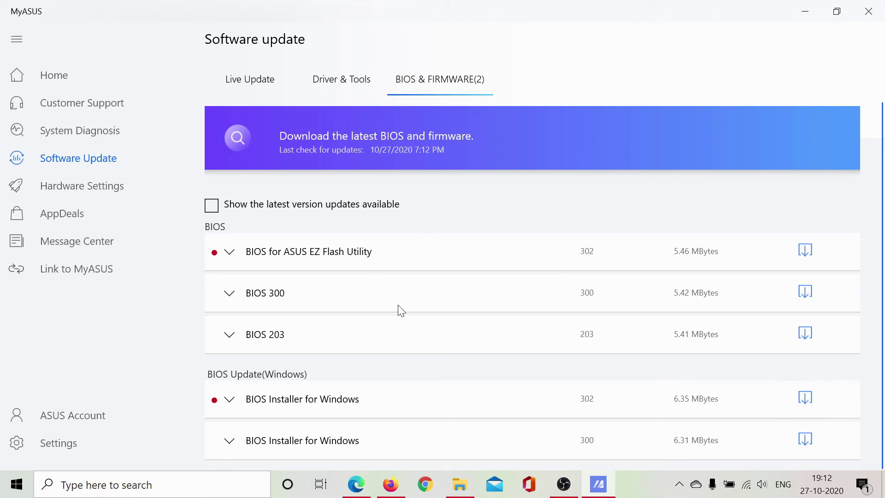
{"action": "left_click", "coordinate": [354, 488]}
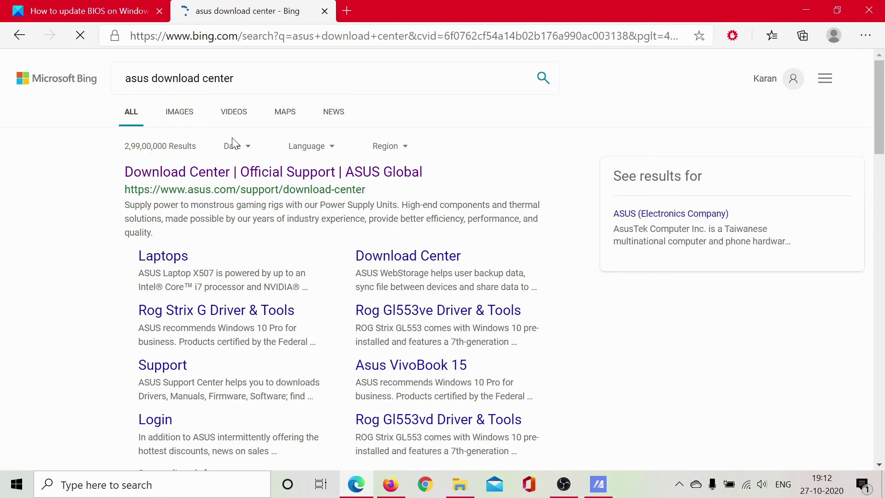
Open the 'Download Center | Official Support | ASUS Global' result from the Bing search
{"action": "left_click", "coordinate": [125, 81]}
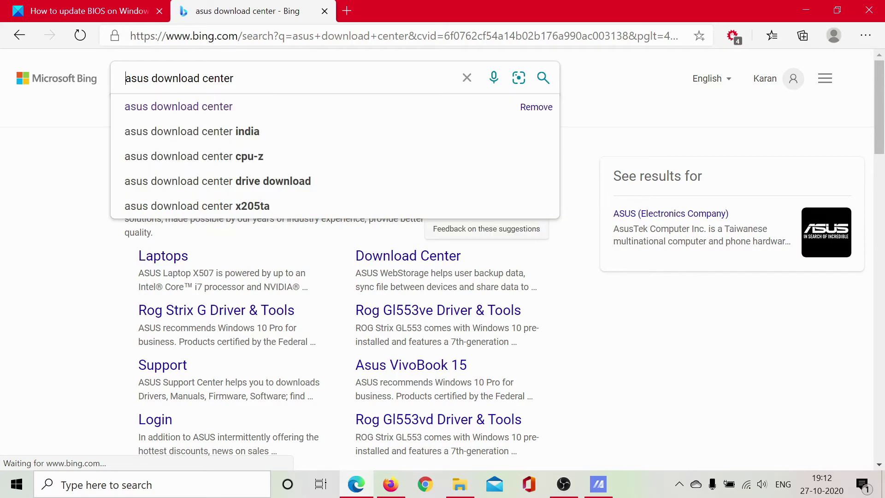
{"action": "key", "text": "ctrl+shift+Right"}
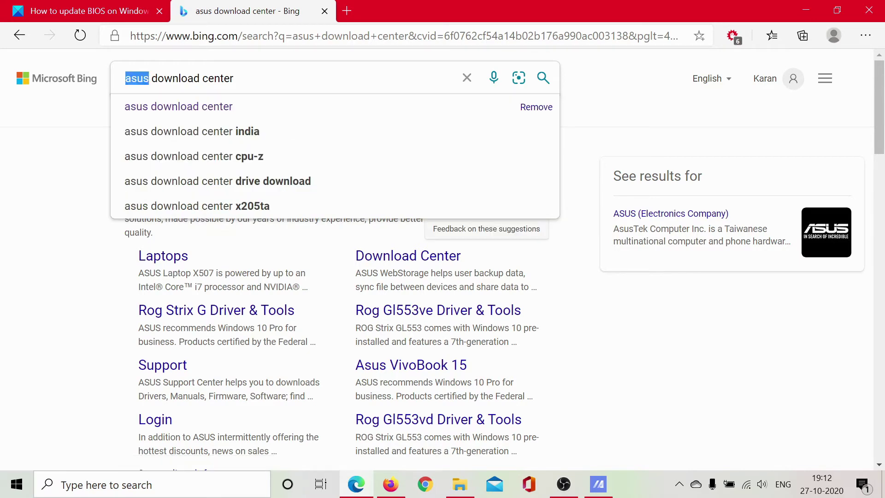
{"action": "key", "text": "Escape"}
{"action": "left_click", "coordinate": [214, 178]}
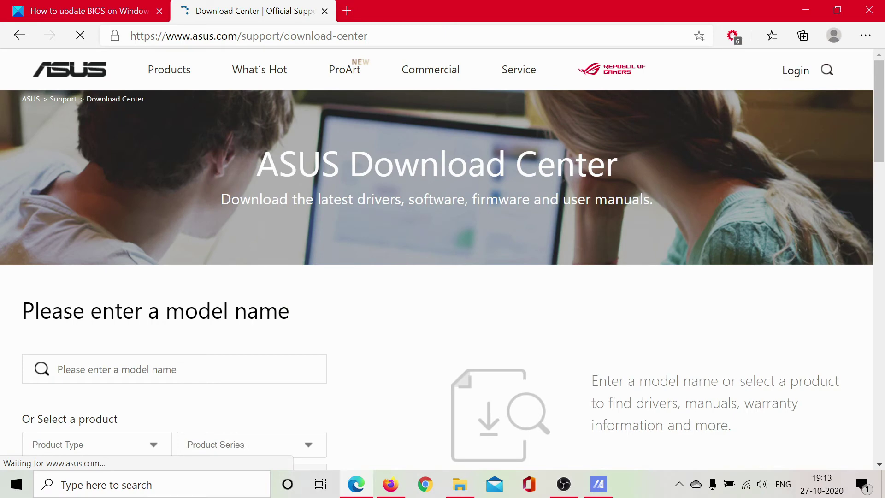
Search the ASUS Download Center for x412fa, picking ASUS VivoBook 14 X412FA from the suggestions
{"action": "scroll", "coordinate": [157, 378], "scroll_direction": "down", "scroll_amount": 1}
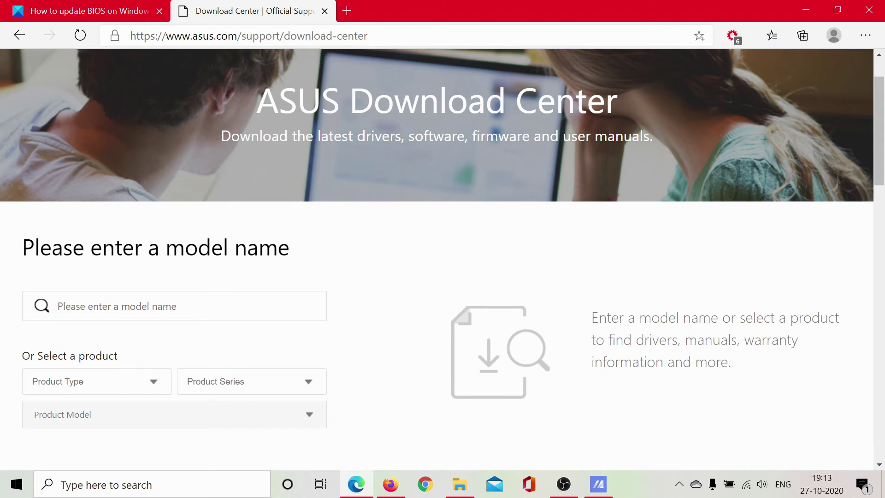
{"action": "type", "text": "x"}
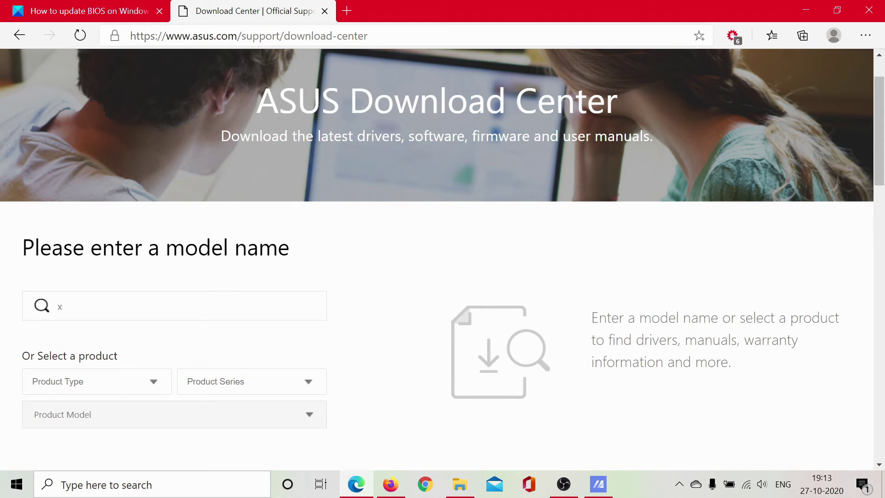
{"action": "type", "text": "412"}
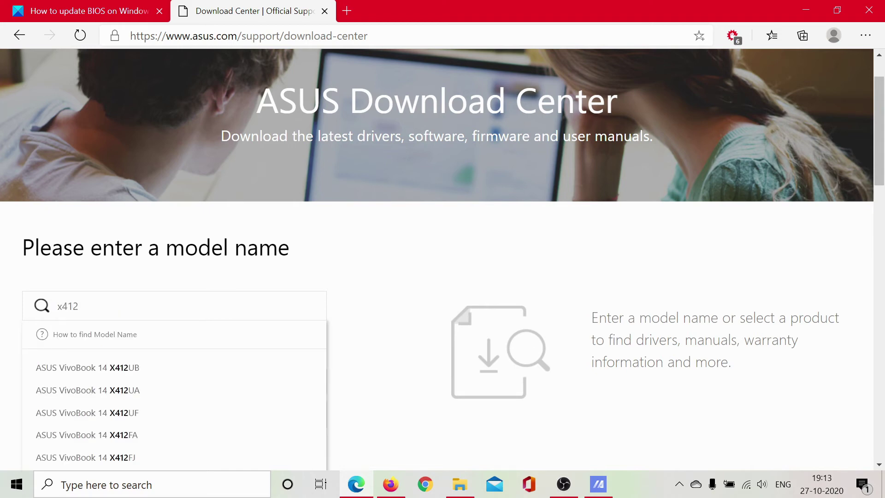
{"action": "type", "text": "fa"}
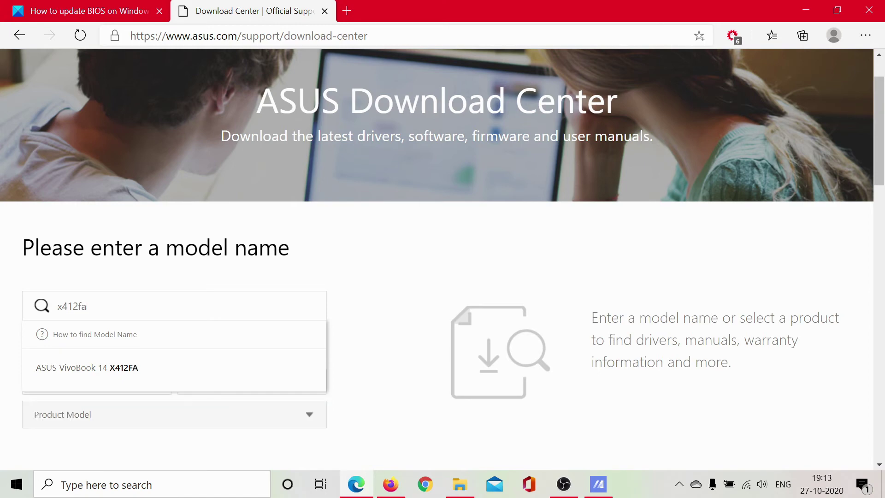
{"action": "left_click", "coordinate": [124, 366]}
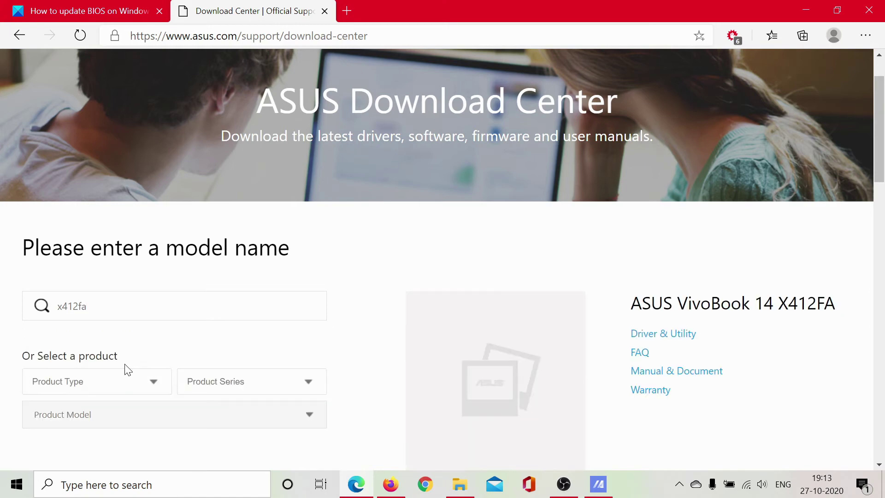
{"action": "scroll", "coordinate": [171, 323], "scroll_direction": "down", "scroll_amount": 4}
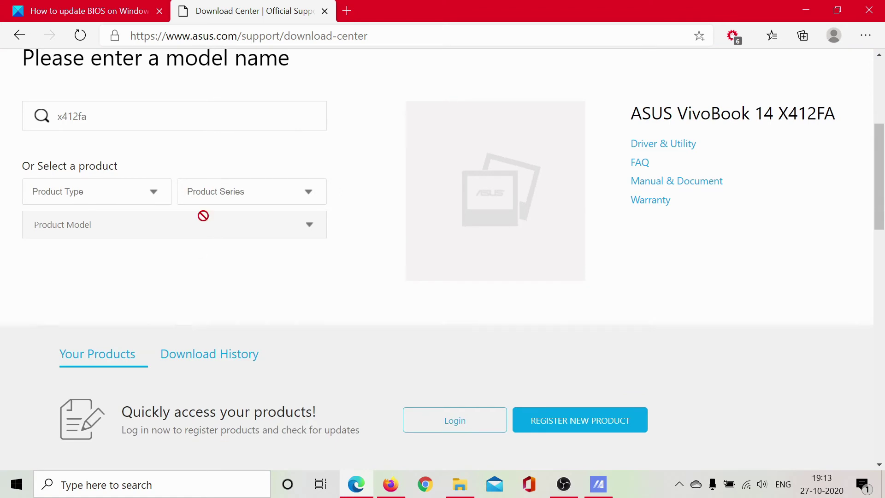
{"action": "key", "text": "Return"}
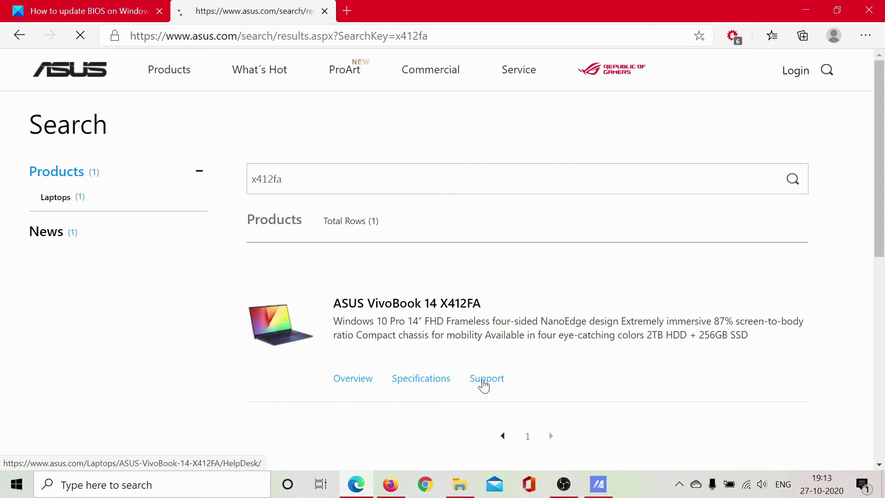
Open the VivoBook 14 X412FA BIOS & FIRMWARE downloads for model X412FA and review BIOS version 304
{"action": "left_click", "coordinate": [483, 385]}
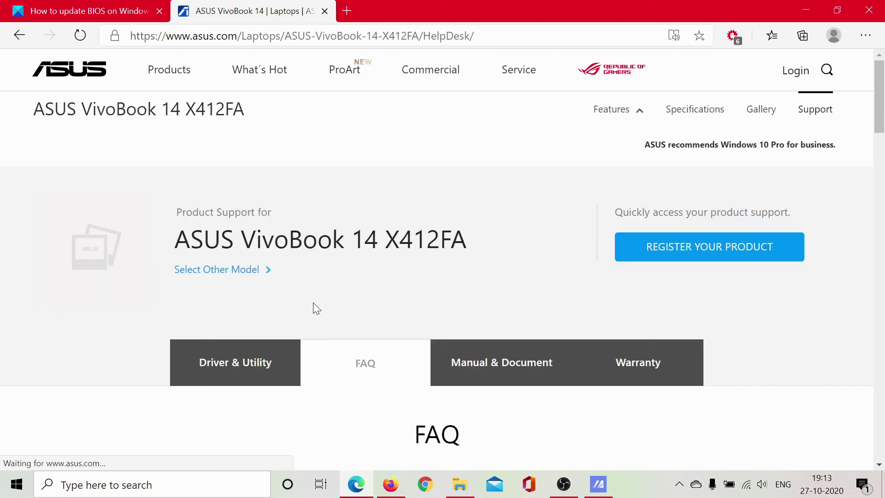
{"action": "left_click", "coordinate": [232, 367]}
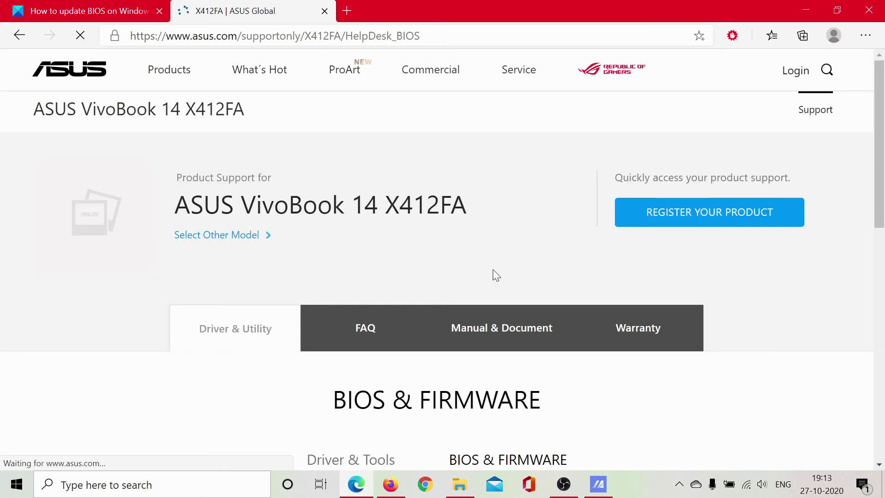
{"action": "left_click", "coordinate": [616, 284]}
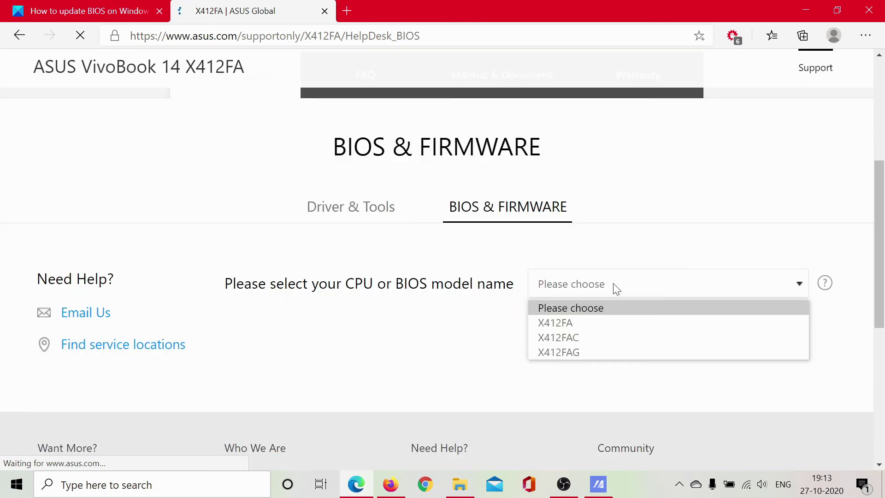
{"action": "left_click", "coordinate": [622, 322]}
{"action": "scroll", "coordinate": [774, 191], "scroll_direction": "down", "scroll_amount": 5}
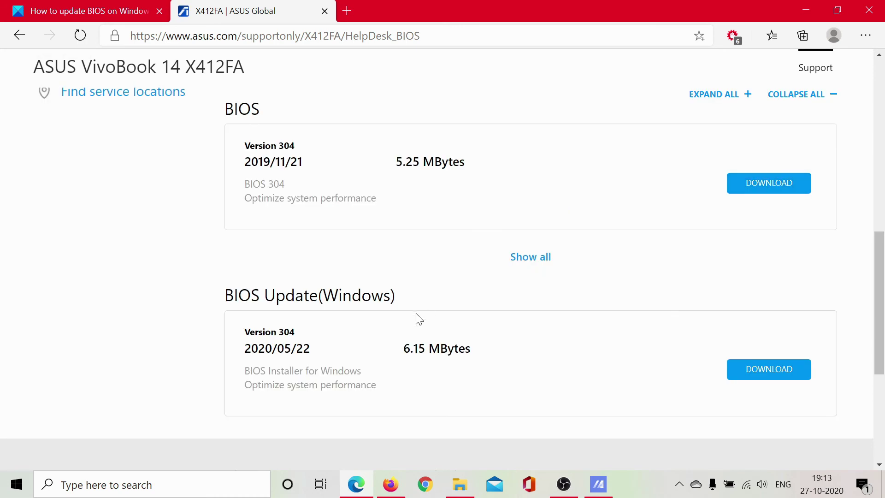
{"action": "scroll", "coordinate": [539, 340], "scroll_direction": "down", "scroll_amount": 2}
{"action": "scroll", "coordinate": [540, 339], "scroll_direction": "up", "scroll_amount": 3}
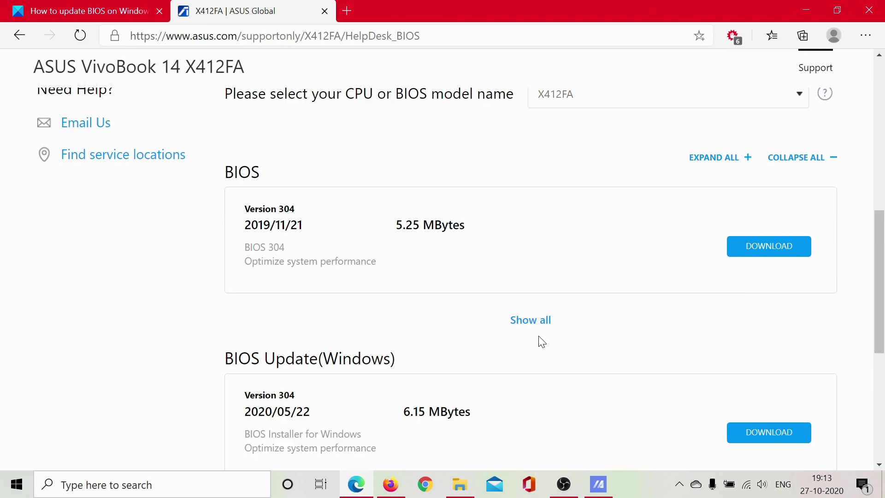
{"action": "left_click", "coordinate": [137, 9]}
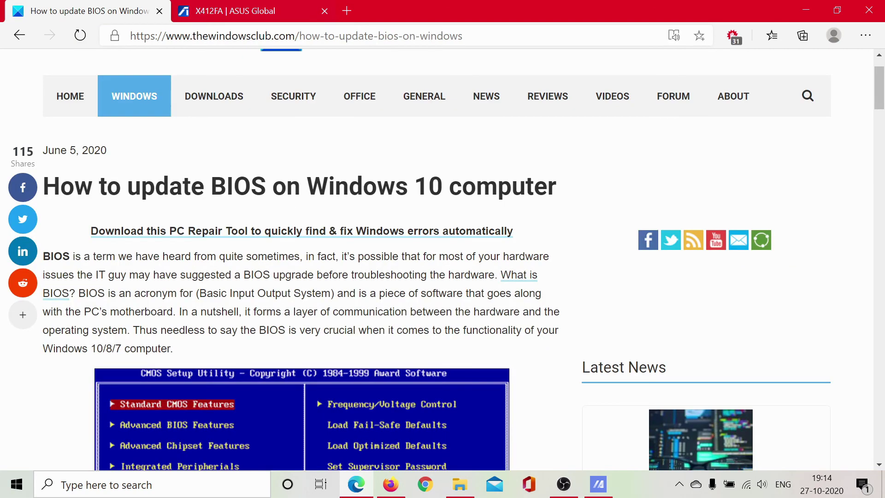